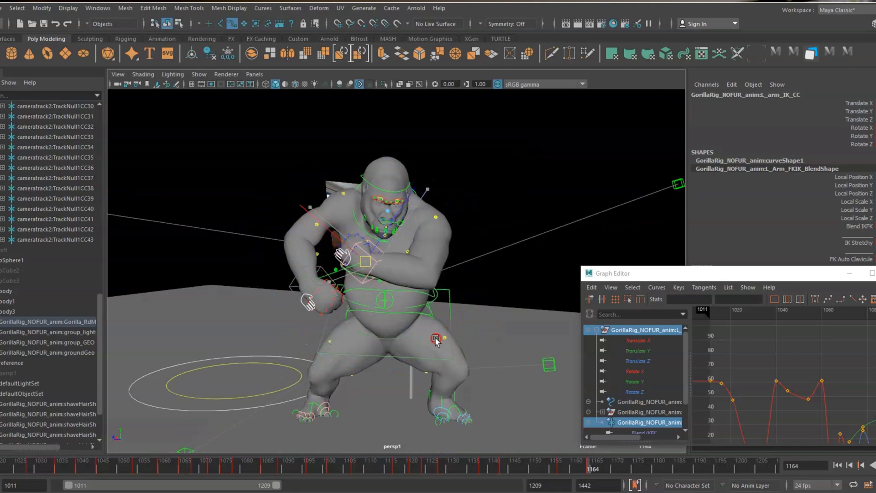
alt+drag(452, 345, 434, 287)
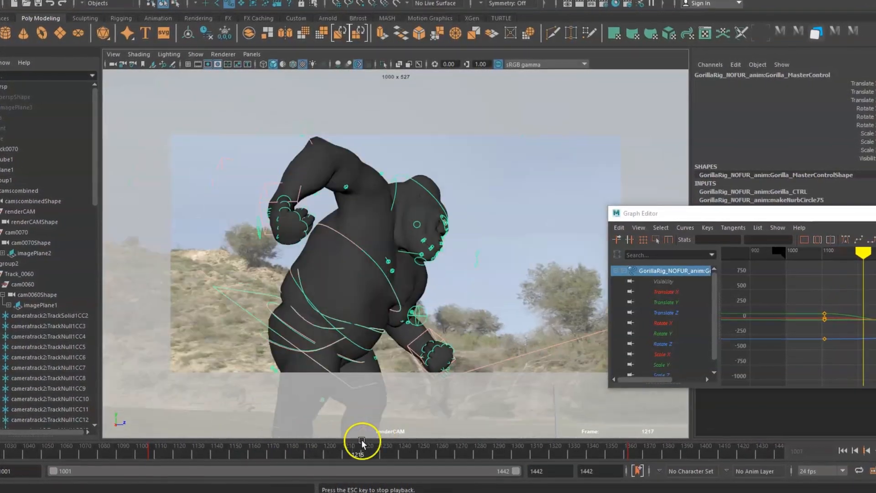
click(251, 456)
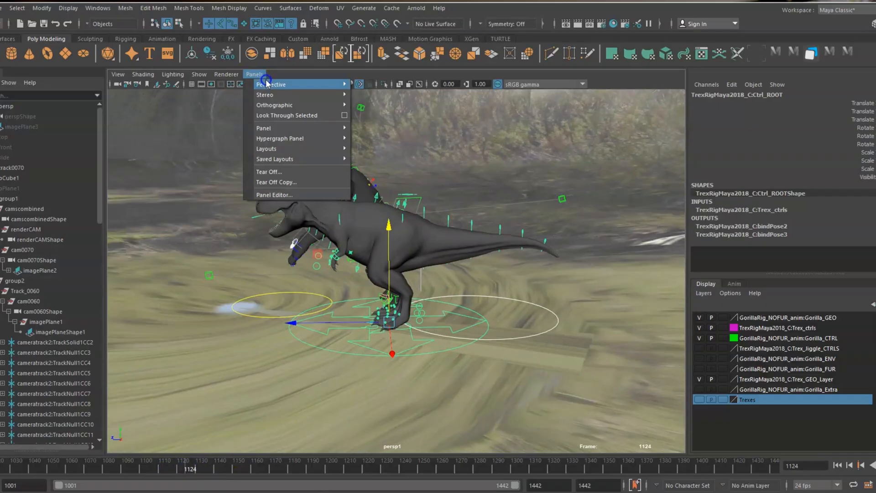
click(268, 74)
alt+drag(448, 320, 370, 342)
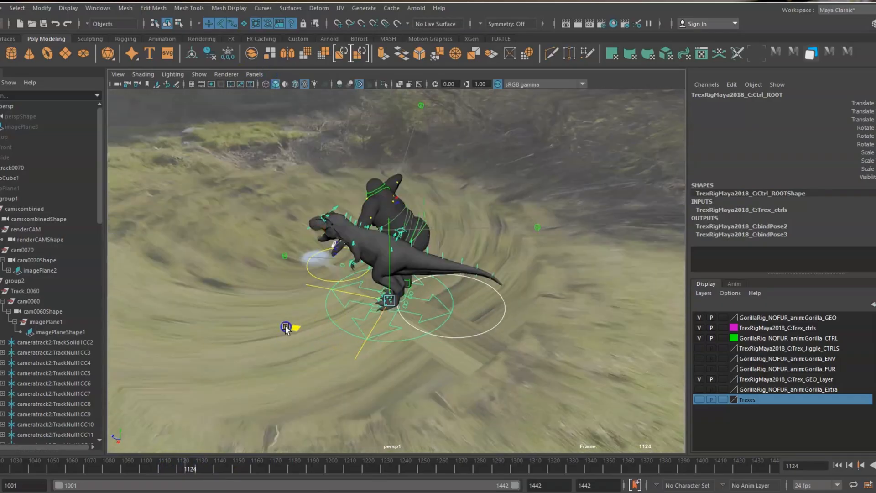
alt+drag(232, 338, 343, 337)
- Rotate the T-rex's body control at frame 1107 beside the gorilla, and reposition it a few frames further on
middle_drag(306, 141, 292, 132)
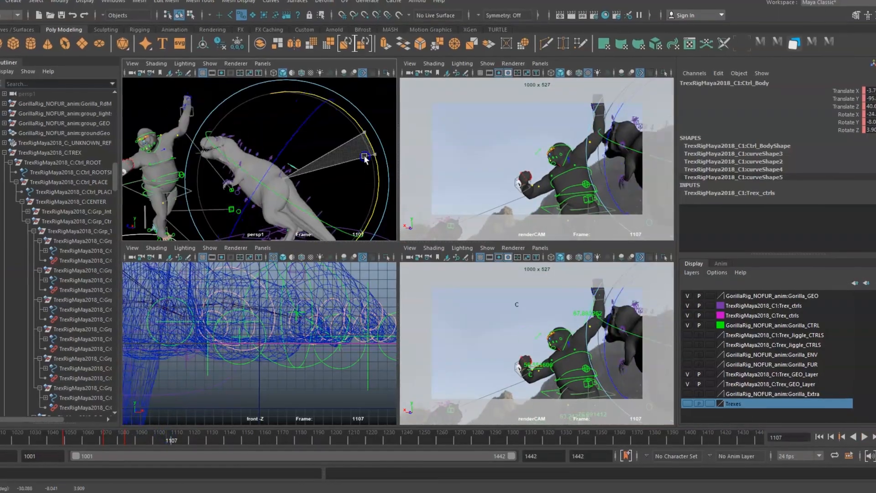
key(e)
drag(283, 167, 345, 175)
key(w)
key(e)
click(257, 182)
key(w)
drag(163, 440, 182, 441)
middle_drag(260, 210, 274, 150)
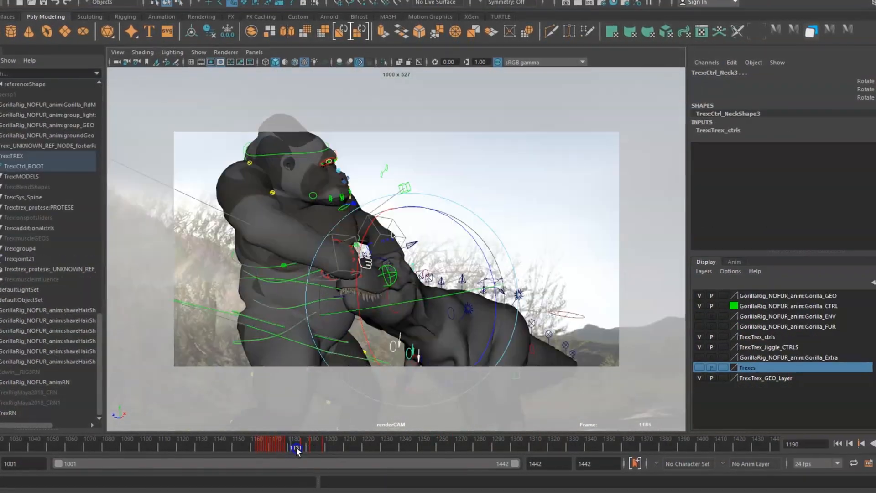
- Adjust the T-rex's neck and jaw controls around frame 1188 and check the motion on the neighbouring frames
drag(294, 447, 303, 448)
click(464, 197)
click(361, 171)
click(300, 445)
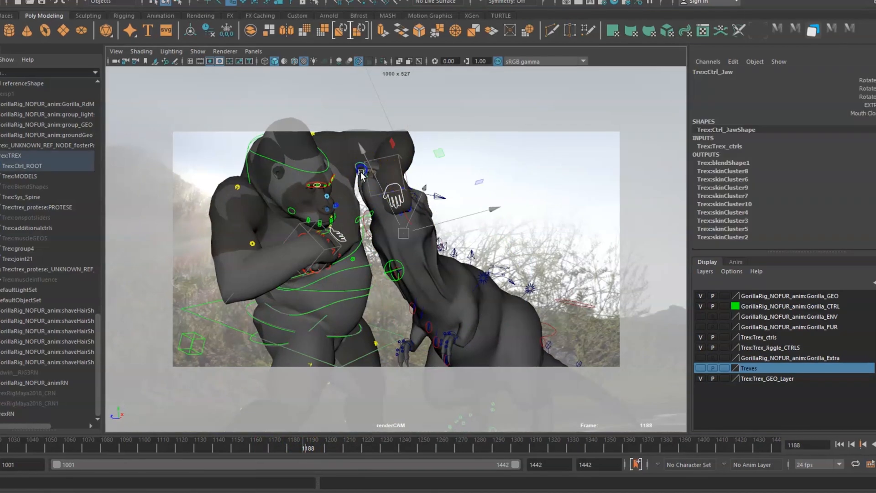
right_click(310, 439)
drag(315, 449, 284, 450)
click(356, 284)
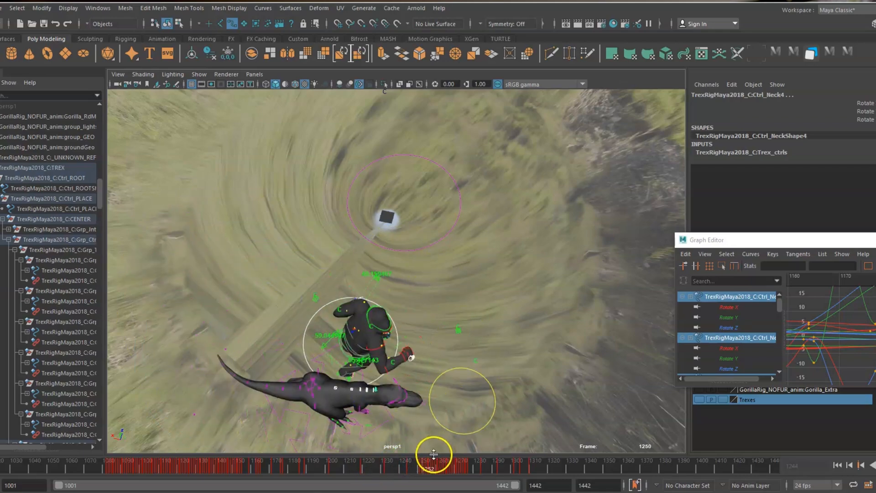
- Review the T-rex's neck and jaw animation around frames 1233 to 1250 beside the standing gorilla
drag(433, 454, 442, 461)
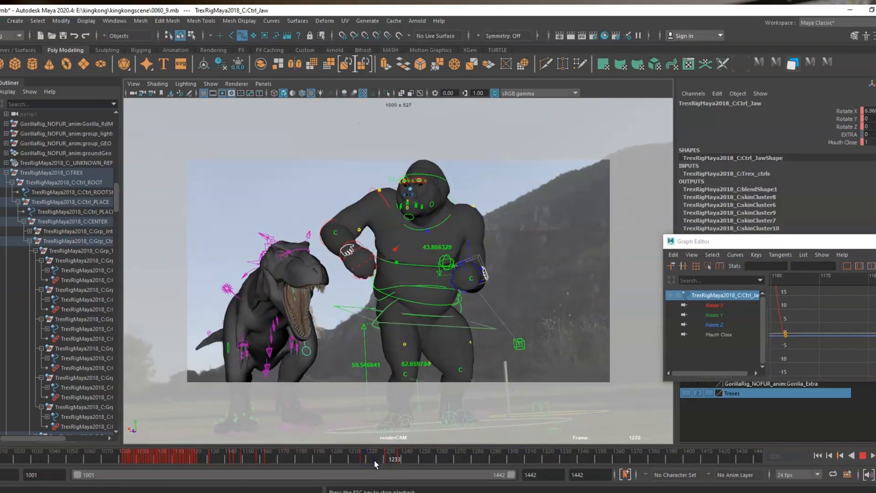
mouse_move(407, 458)
mouse_down()
mouse_move(424, 459)
mouse_move(417, 460)
mouse_up()
click(451, 351)
drag(407, 354, 512, 285)
drag(423, 464, 461, 463)
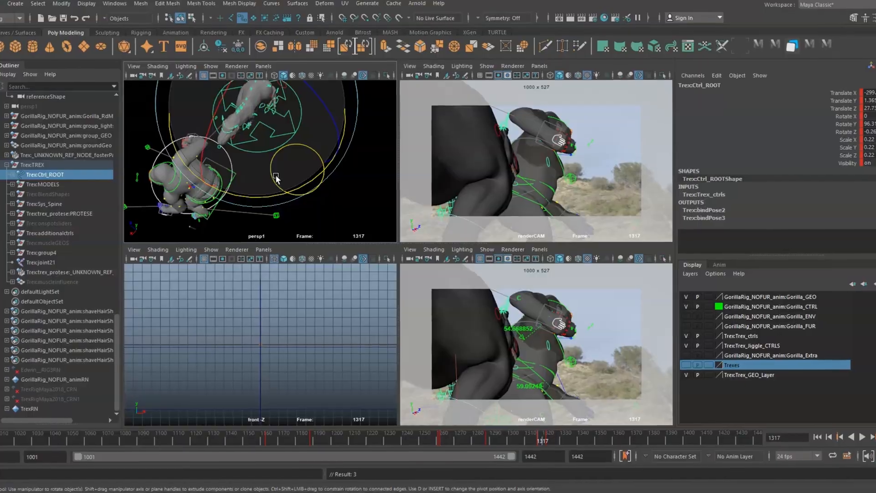
- Rotate the T-rex's root control around the gorilla at frame 1317
drag(271, 191, 256, 199)
key(w)
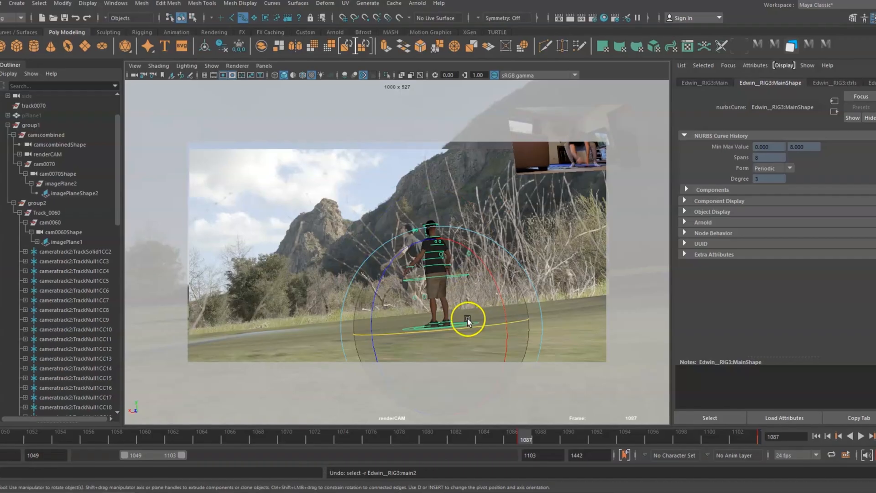
- Adjust the human rig's main and spine controls at frame 1087 and check the motion against the gorilla's arm
key(w)
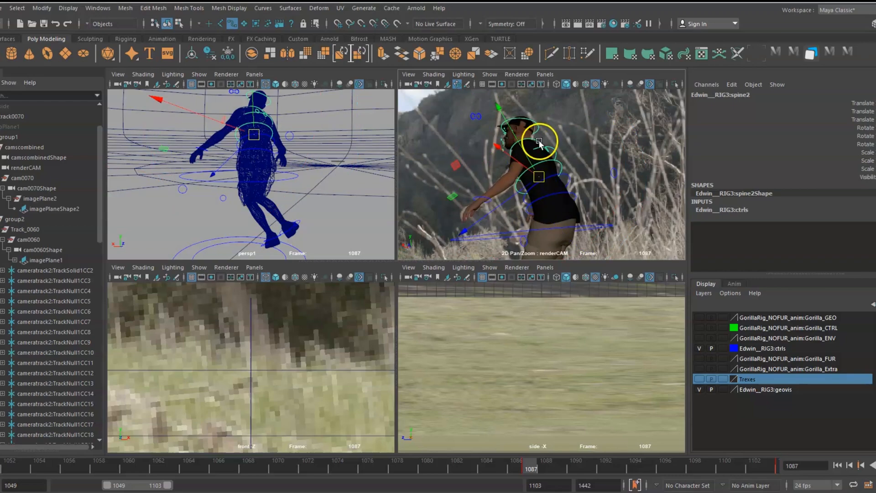
click(544, 150)
click(293, 180)
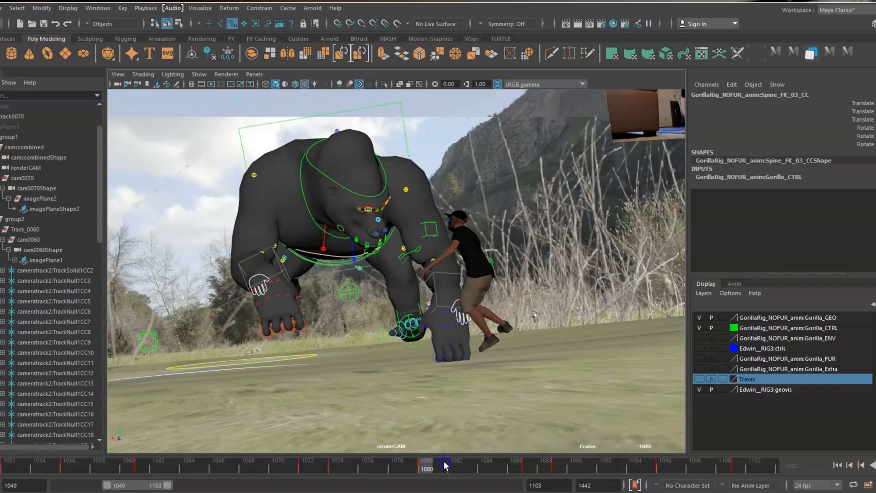
drag(507, 466, 567, 466)
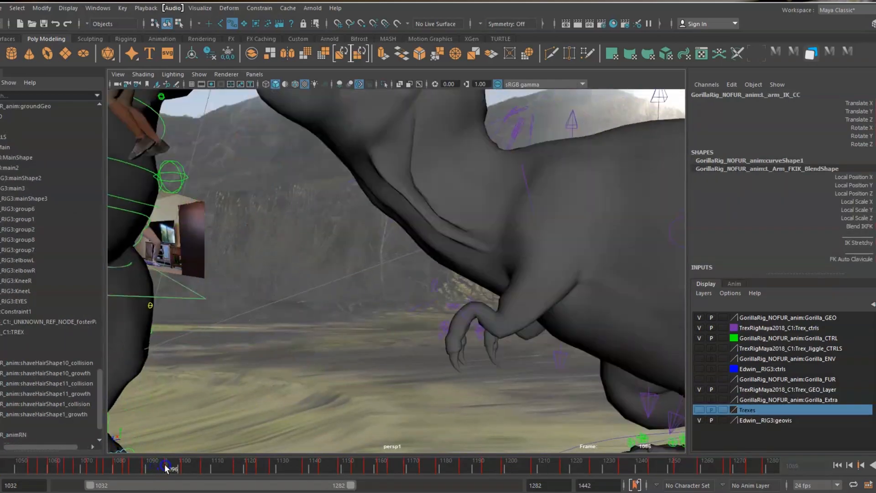
- Adjust the gorilla's left arm IK control with the Move and Rotate tools on the keys around frame 1096
click(346, 186)
key(w)
alt+drag(346, 187, 452, 353)
key(w)
alt+drag(307, 226, 305, 275)
key(period)
key(e)
key(w)
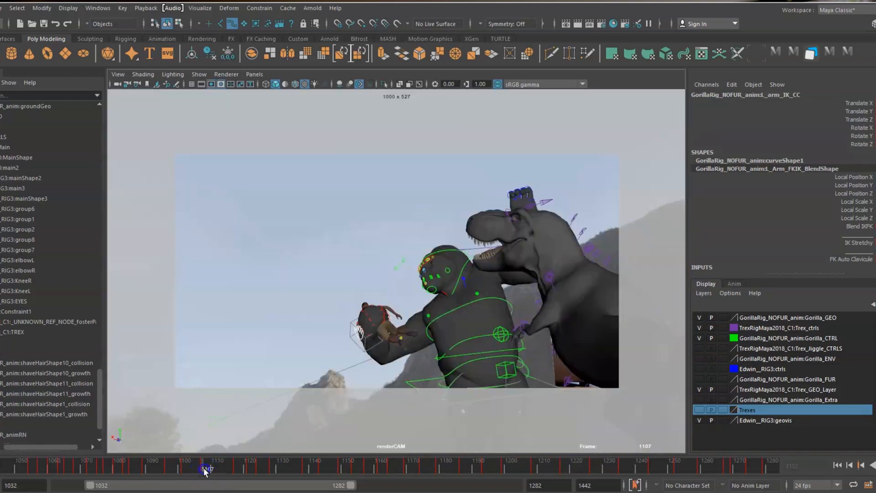
- Select the T-rex's body control and adjust its pose around frame 1128
click(612, 324)
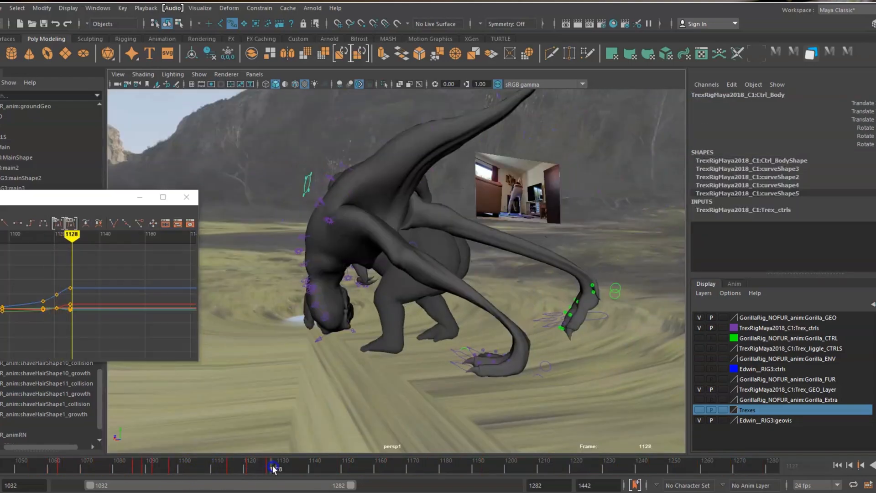
alt+drag(319, 255, 440, 303)
click(404, 215)
click(460, 170)
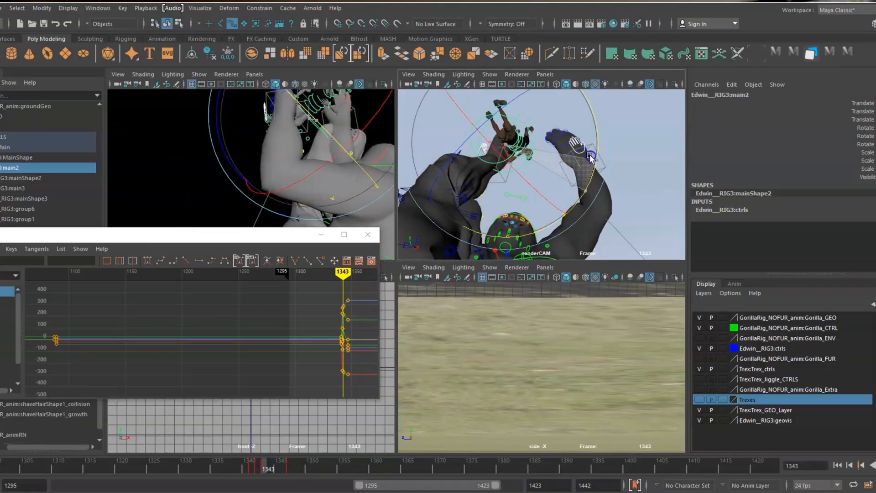
- Adjust the human rig between the gorilla's hands at frames 1343 to 1347, and its right knee at frame 1374
click(567, 141)
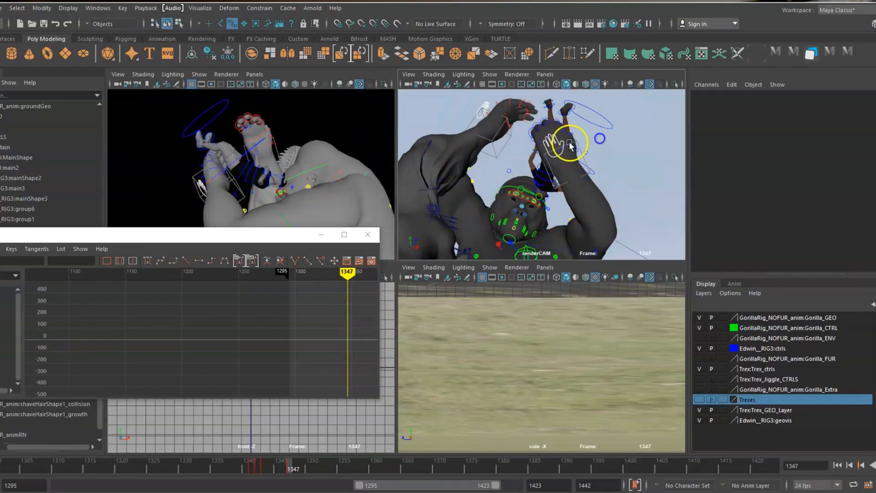
click(280, 196)
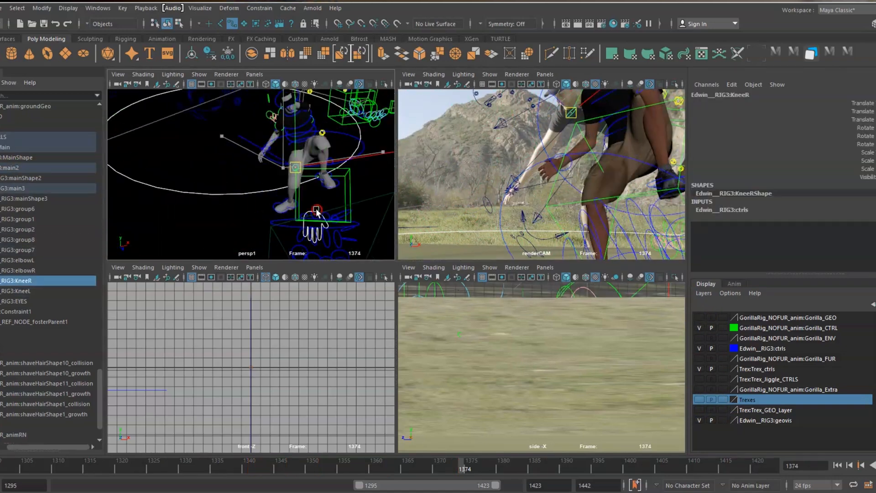
click(291, 215)
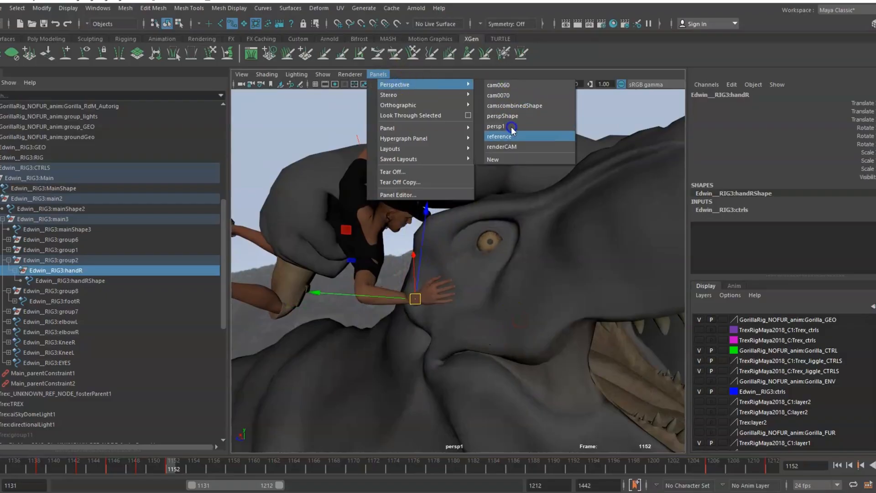
- Place the human rig's right hand against the T-rex's head at frame 1152 and check the surrounding frames
click(407, 252)
drag(124, 460, 190, 461)
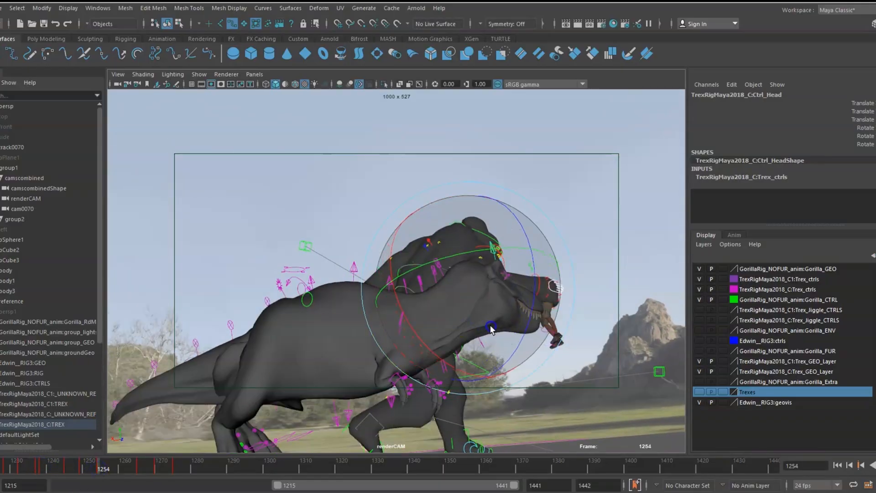
- Adjust the T-rex's head and neck controls around frames 1254 to 1265 and scrub through the motion
click(296, 311)
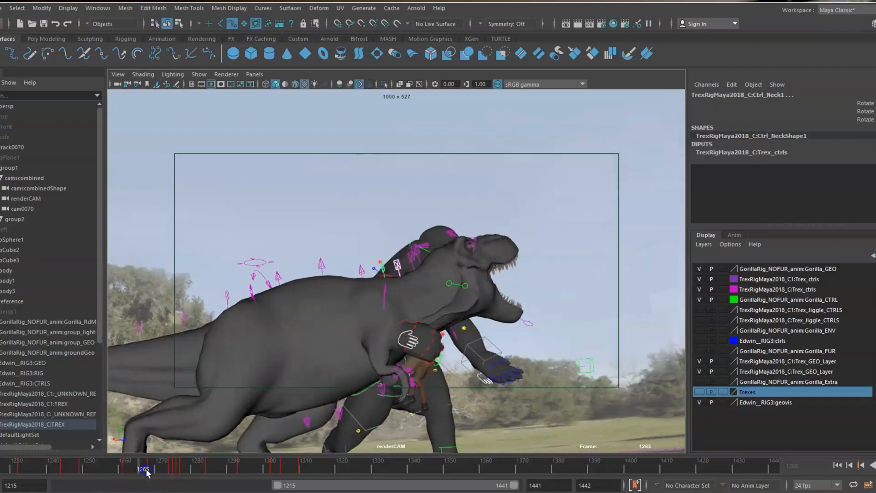
drag(146, 472, 118, 468)
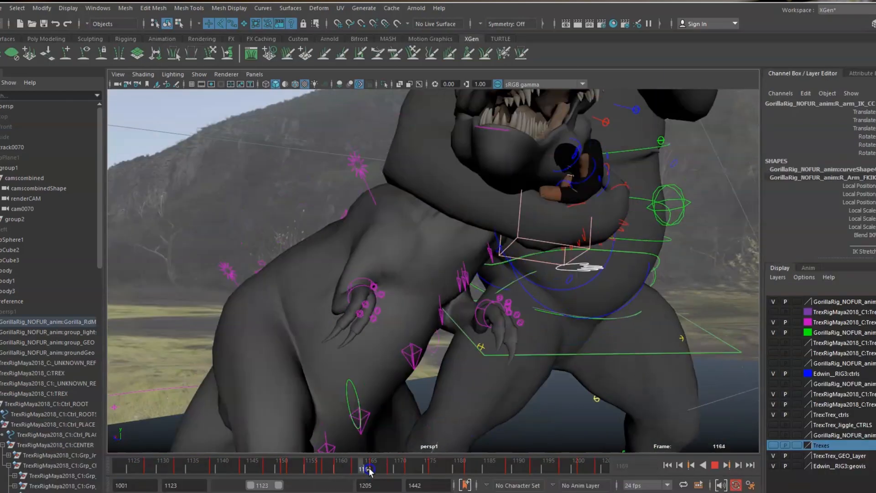
- Adjust the gorilla's spine, head and neck controls at frame 1322 and play the shot through the render camera
right_drag(395, 465, 421, 315)
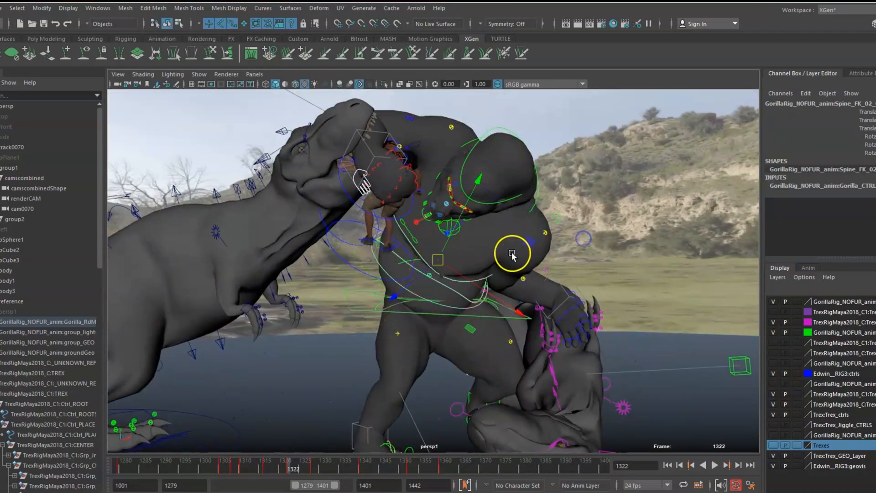
click(455, 282)
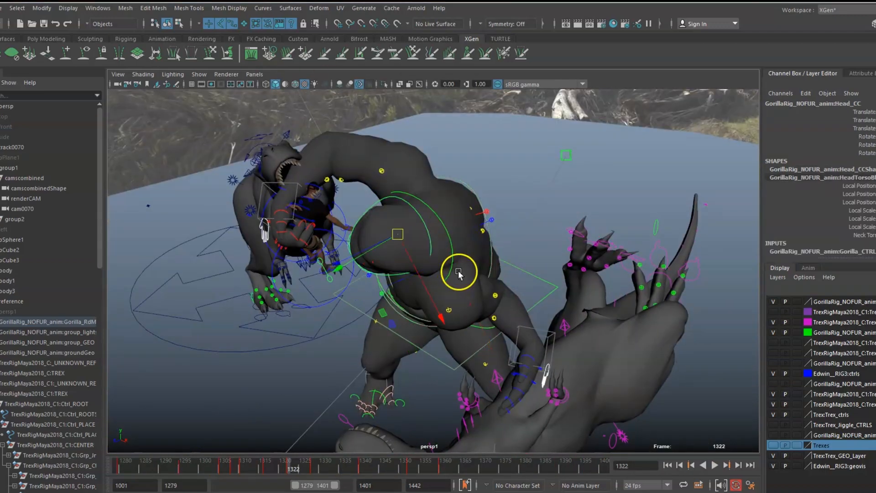
click(261, 74)
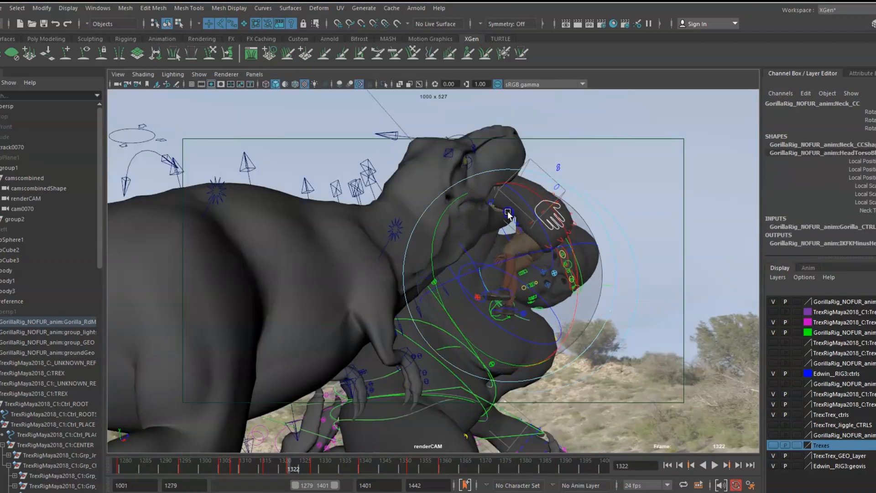
key(alt+v)
click(457, 351)
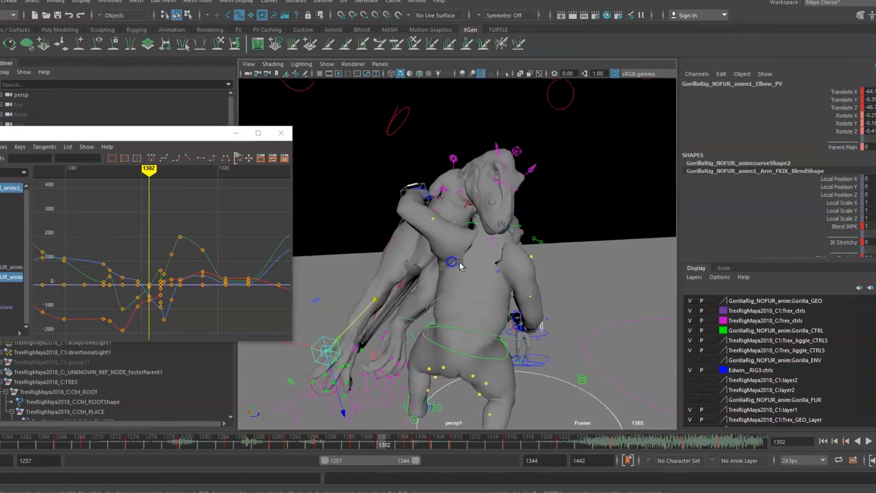
- Adjust the gorilla's left arm pose around frame 1302, set a key, and check the neighbouring frames
alt+right_drag(453, 263, 487, 261)
click(487, 249)
click(516, 267)
key(z)
alt+drag(517, 268, 512, 292)
key(s)
drag(385, 442, 359, 443)
alt+drag(467, 313, 491, 344)
key(e)
drag(375, 445, 412, 445)
alt+drag(492, 311, 450, 336)
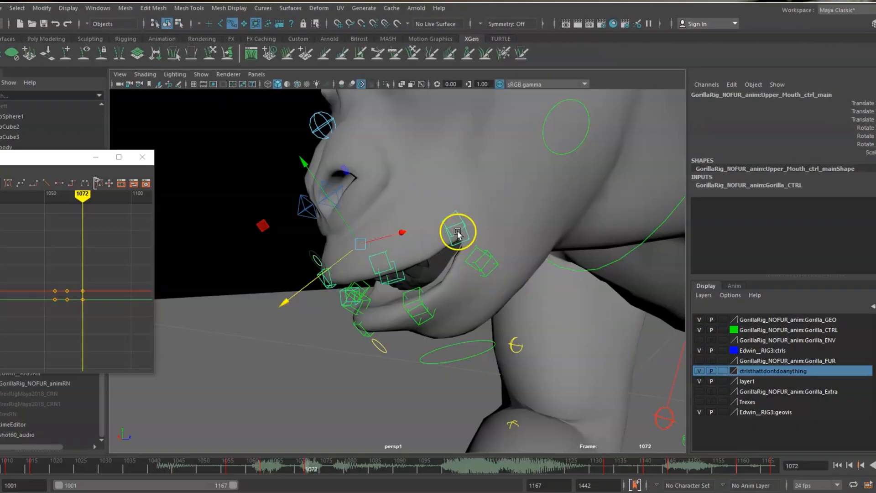
- Adjust the gorilla's main upper mouth control around frame 1072
alt+drag(568, 286, 458, 283)
click(268, 460)
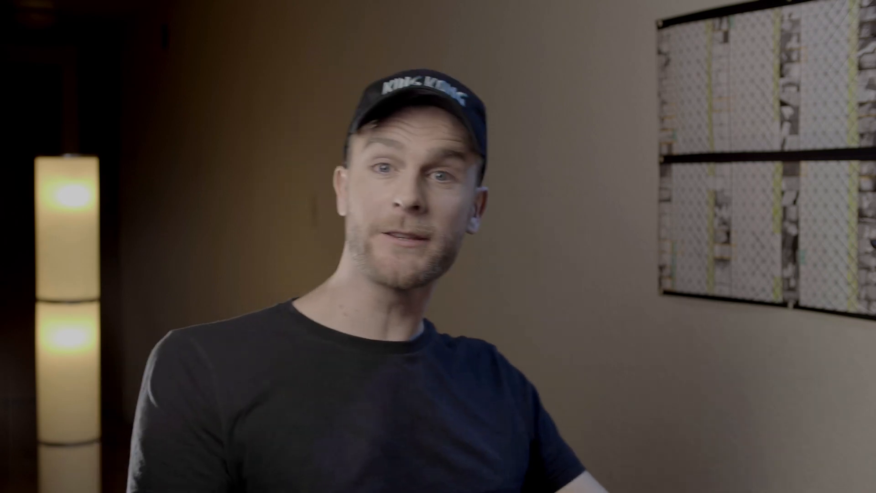
click(167, 246)
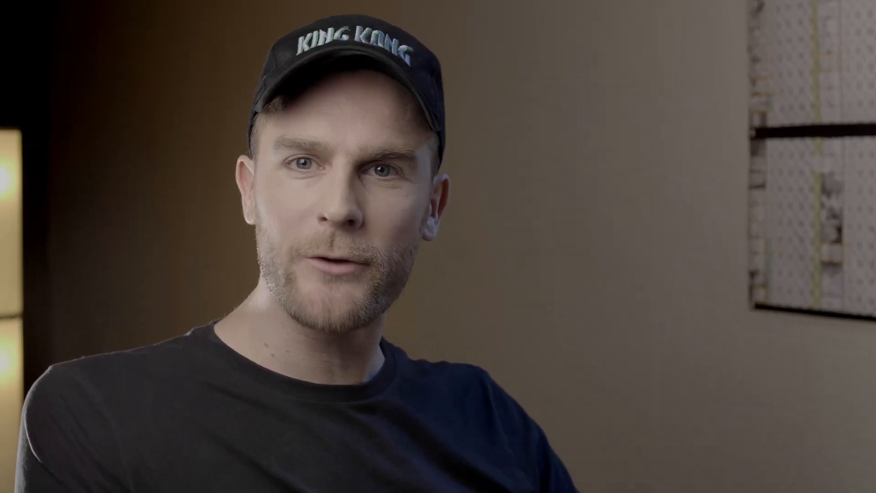
click(358, 311)
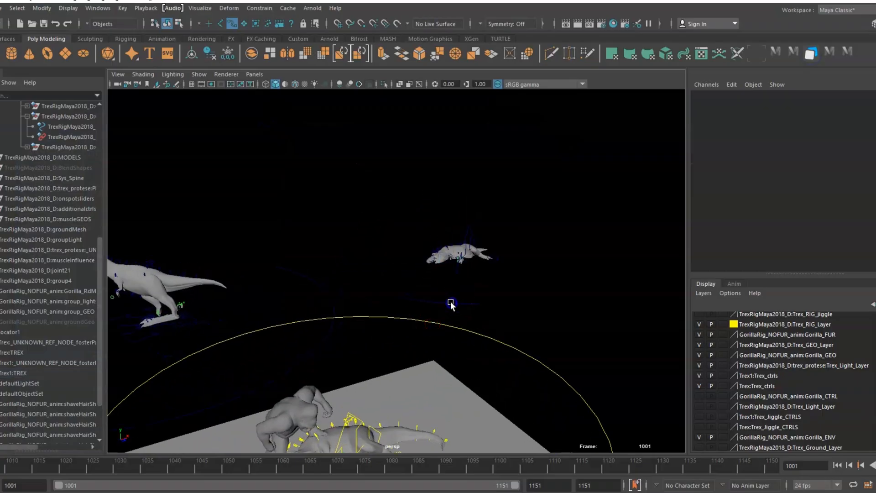
- Position the Trex1 root control beside the gorilla and the other fallen T-rex, and play the shot through the render camera
click(468, 227)
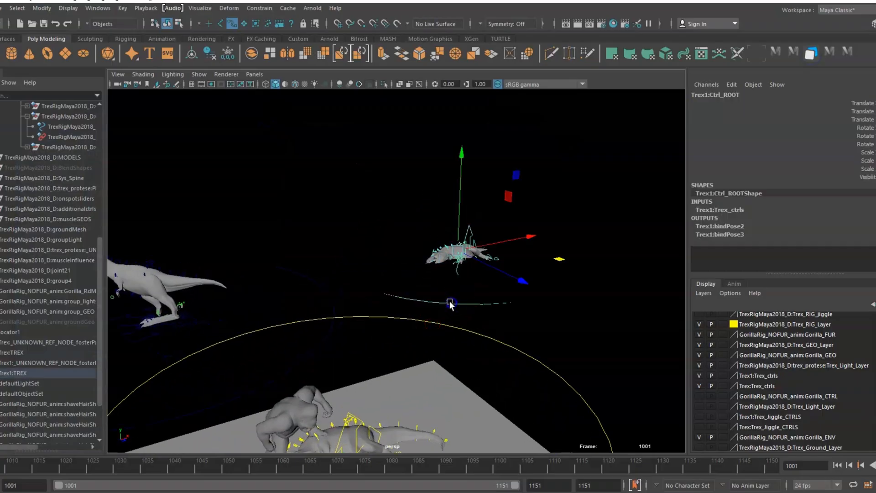
alt+drag(376, 269, 265, 276)
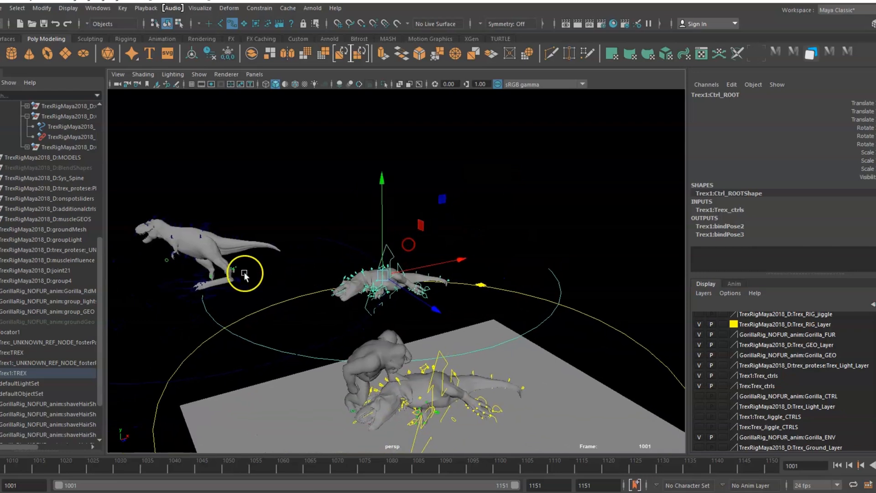
click(418, 185)
click(267, 116)
alt+drag(280, 239, 365, 283)
click(444, 267)
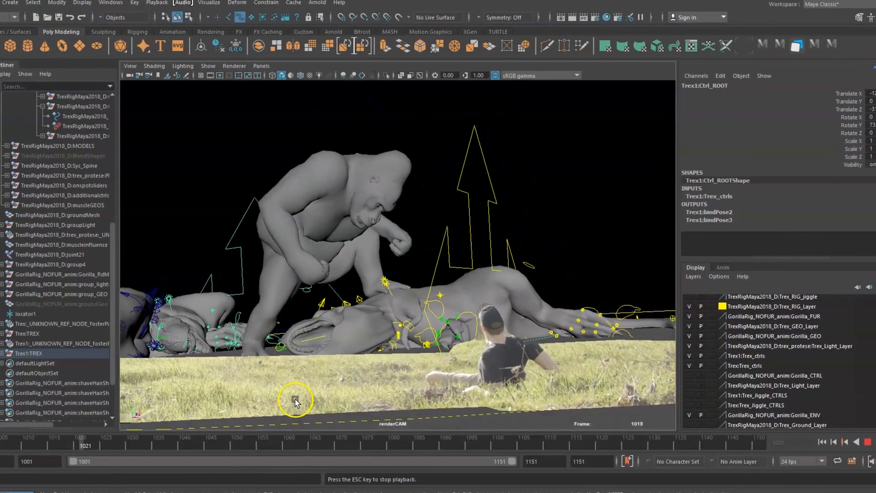
drag(293, 401, 180, 429)
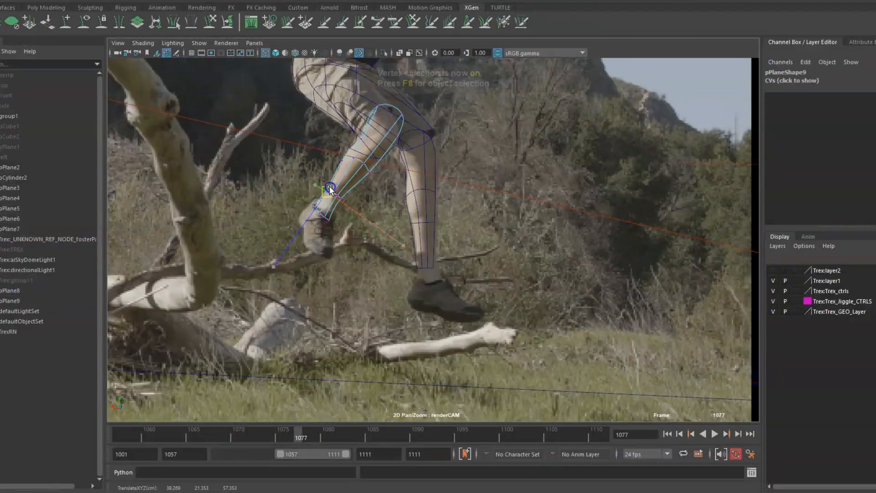
- Set the shot 60 camera image plane's display mode to None, leaving only the white human silhouette
click(794, 188)
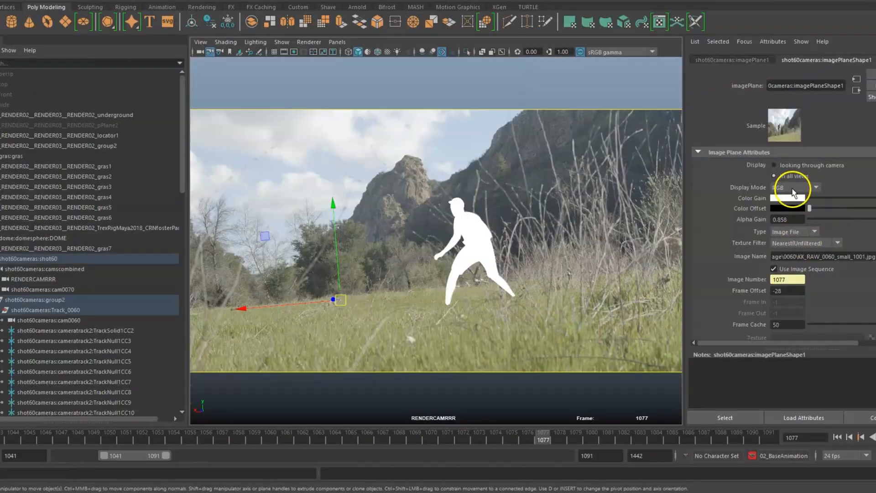
click(794, 199)
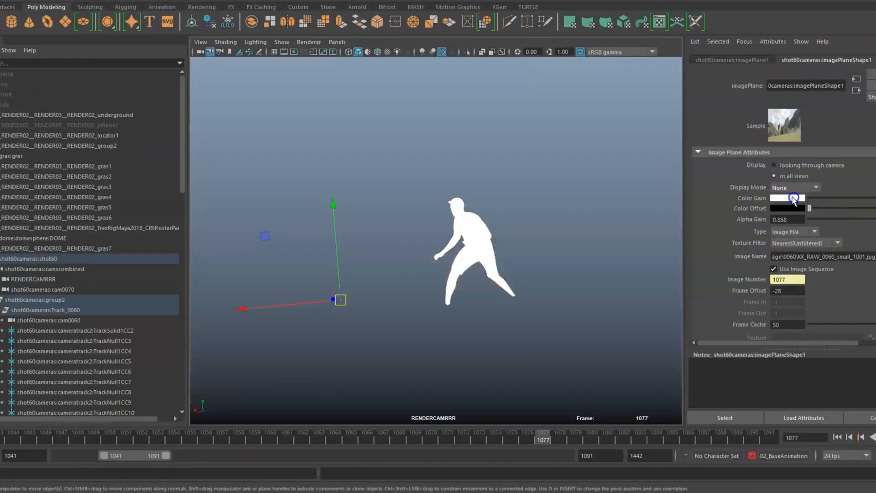
click(548, 89)
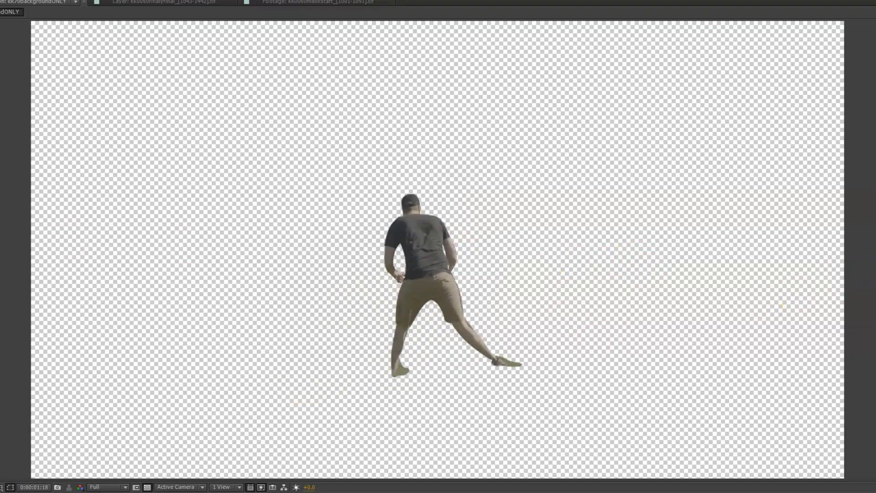